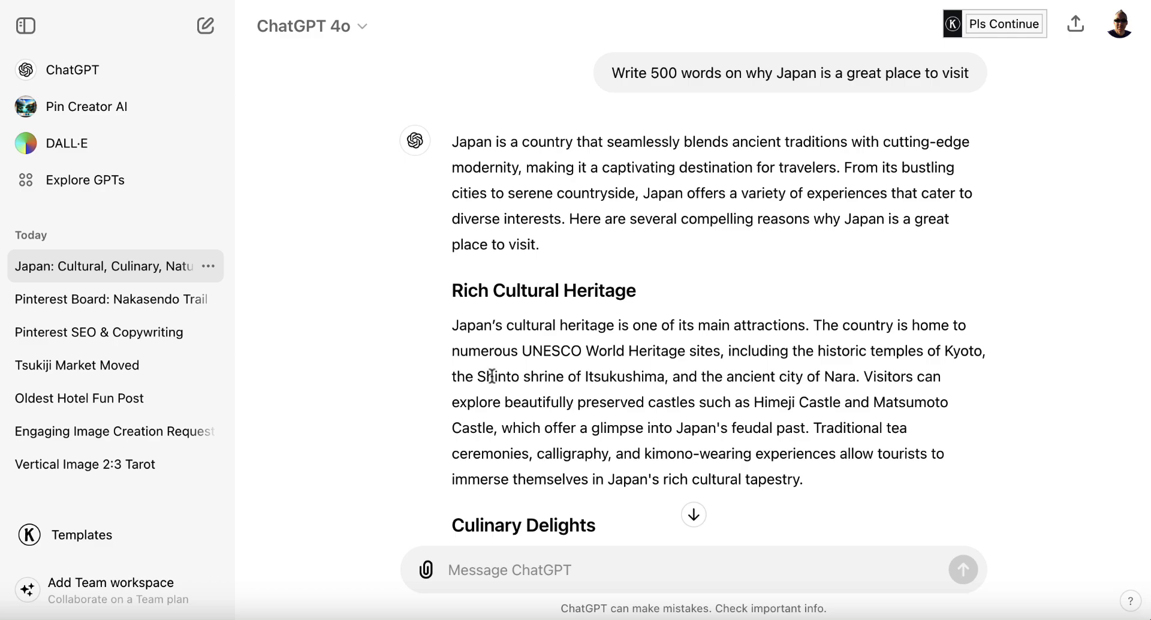
- Copy the full ChatGPT response about visiting Japan and paste it into the empty document in Hemingway Editor
scroll(566, 396, down, 15)
scroll(566, 397, down, 7)
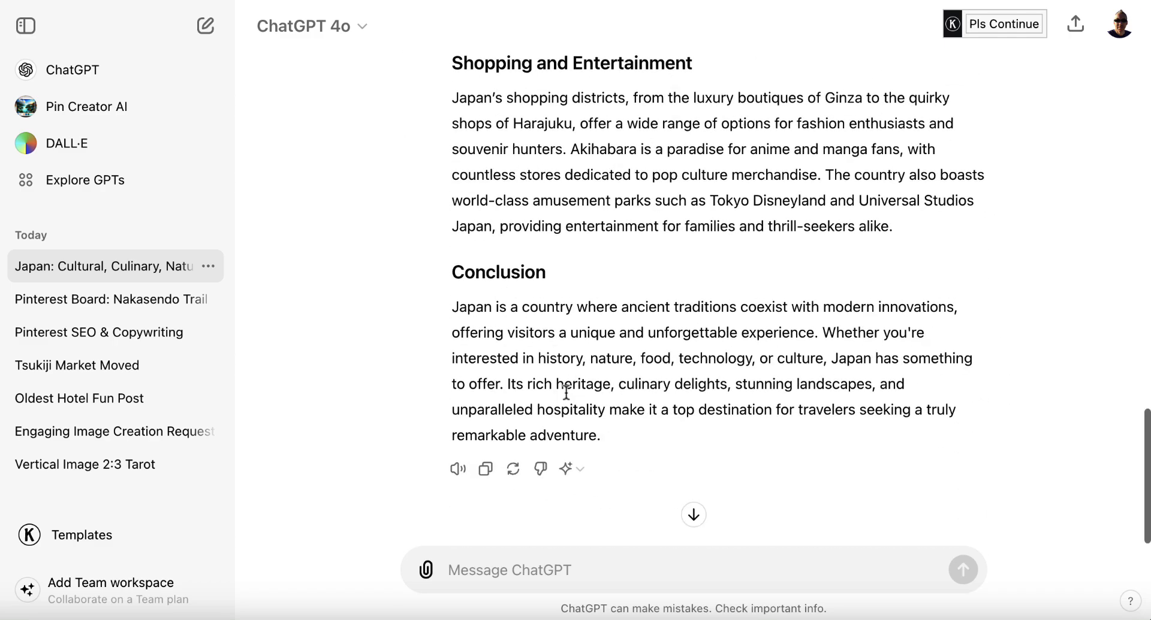
click(487, 469)
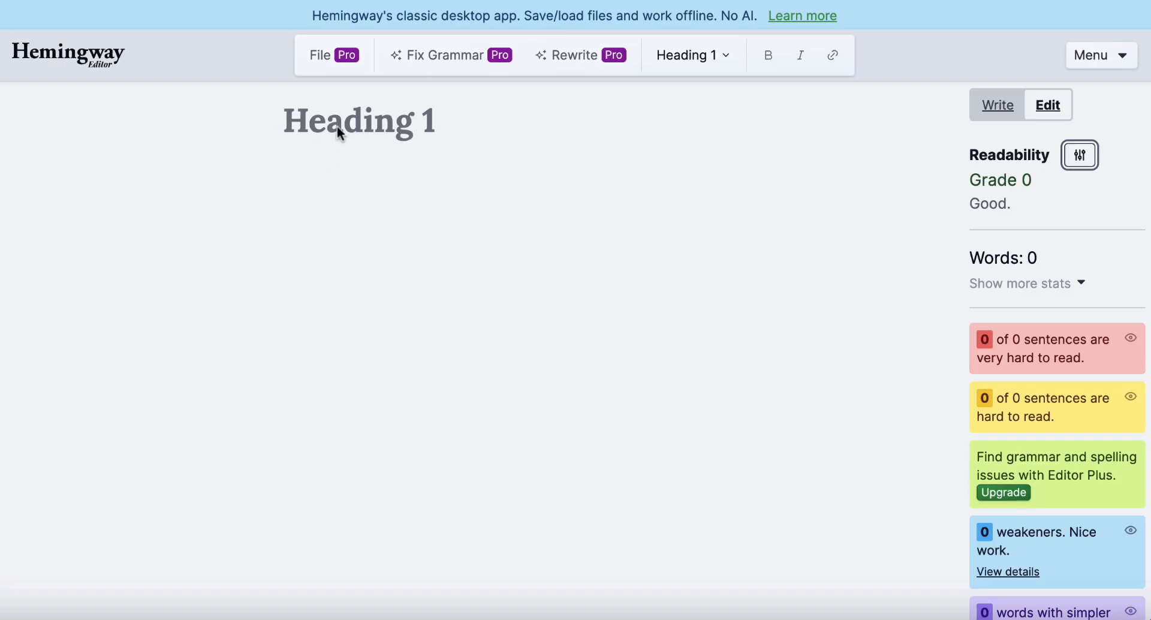
click(322, 118)
key(ctrl+v)
scroll(365, 156, up, 20)
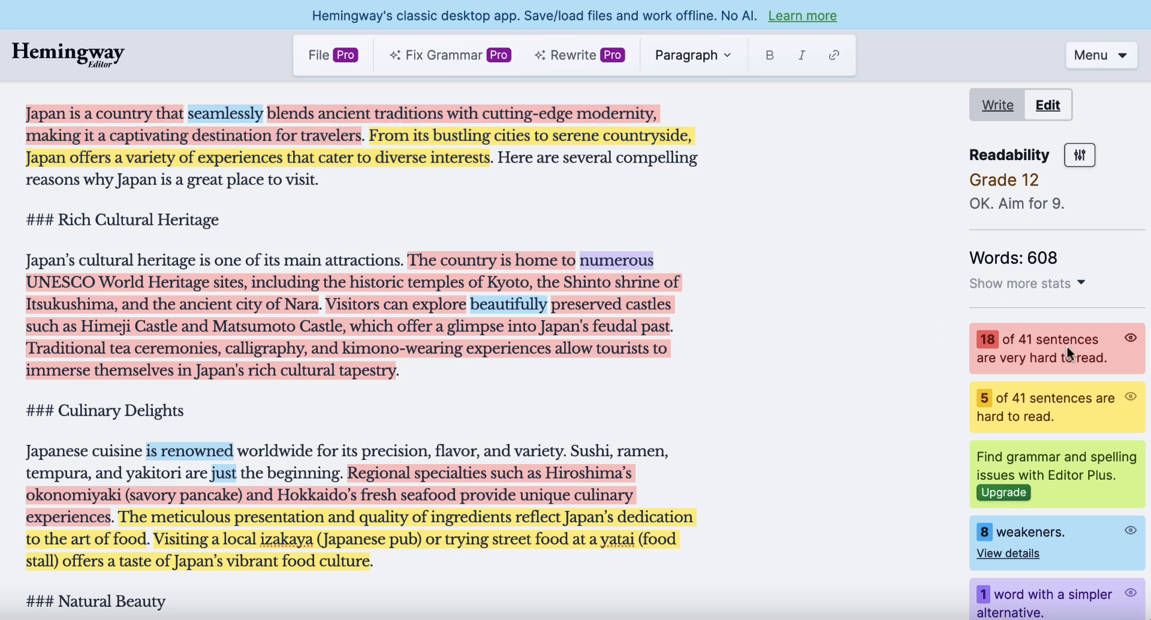
- Replace the flagged word "numerous" in the Rich Cultural Heritage paragraph with the simpler synonym "many"
scroll(1045, 395, down, 1)
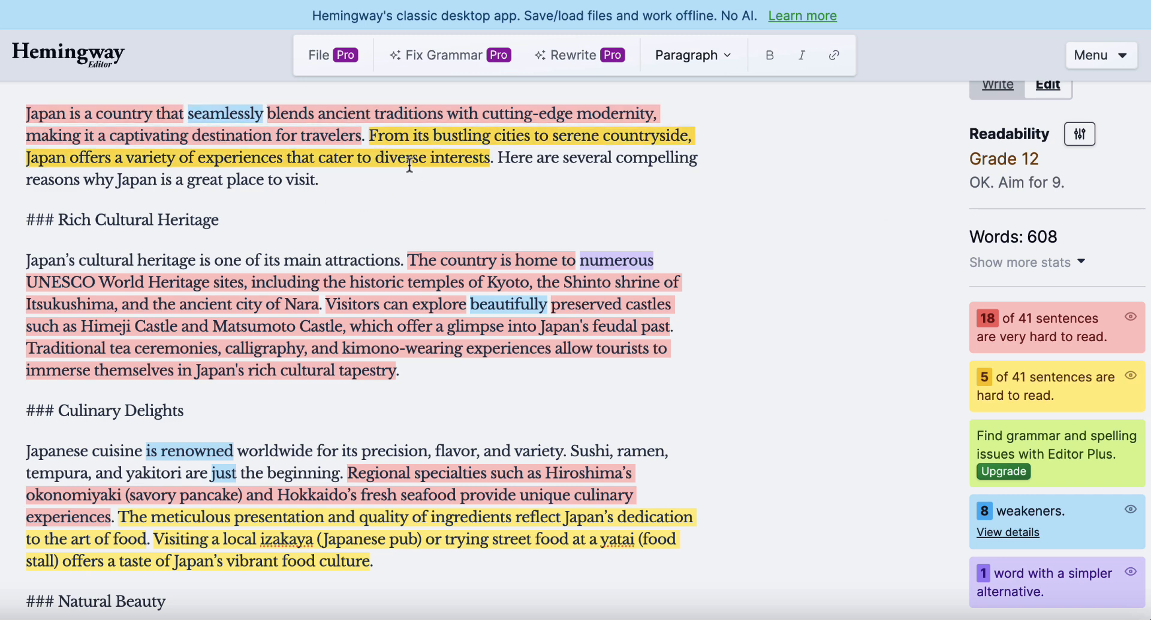
click(617, 262)
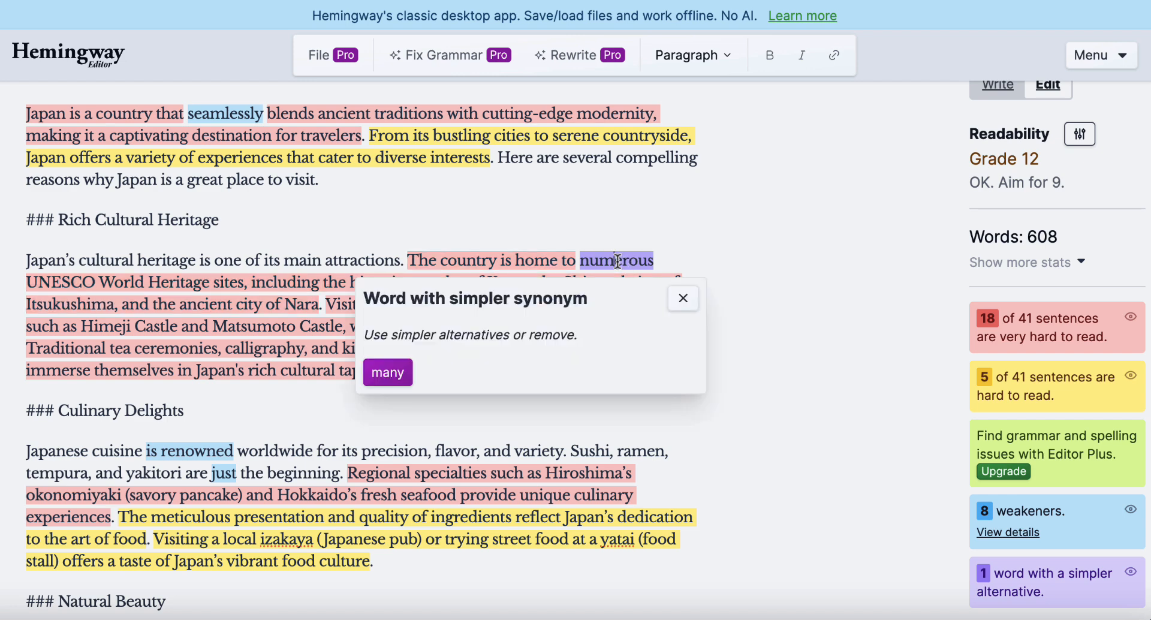
click(393, 375)
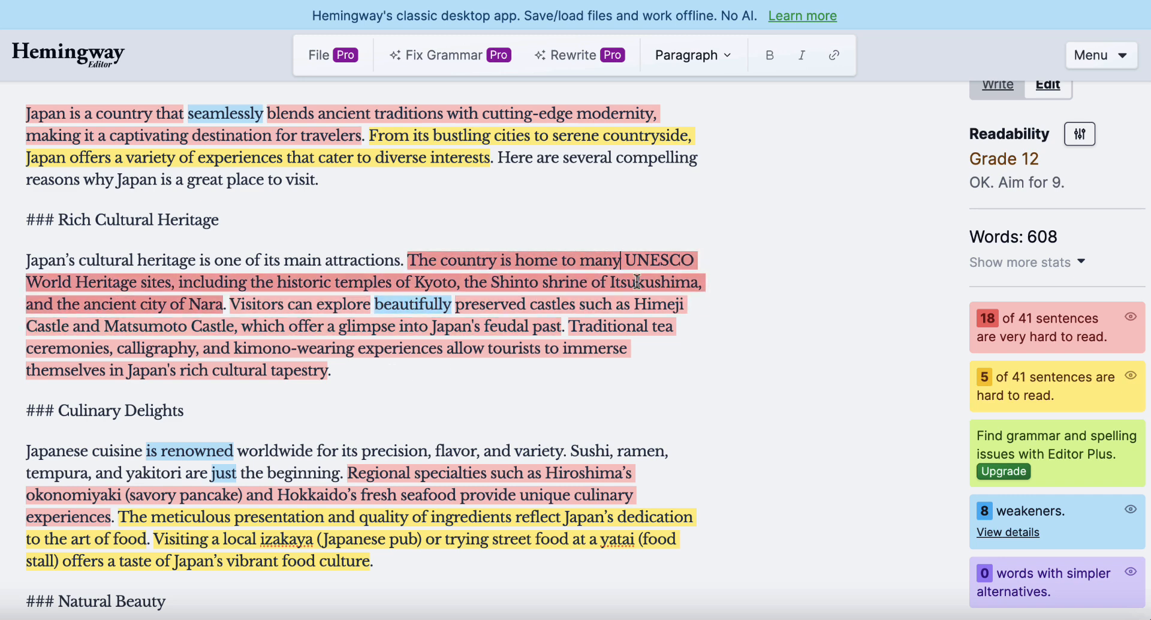
click(586, 276)
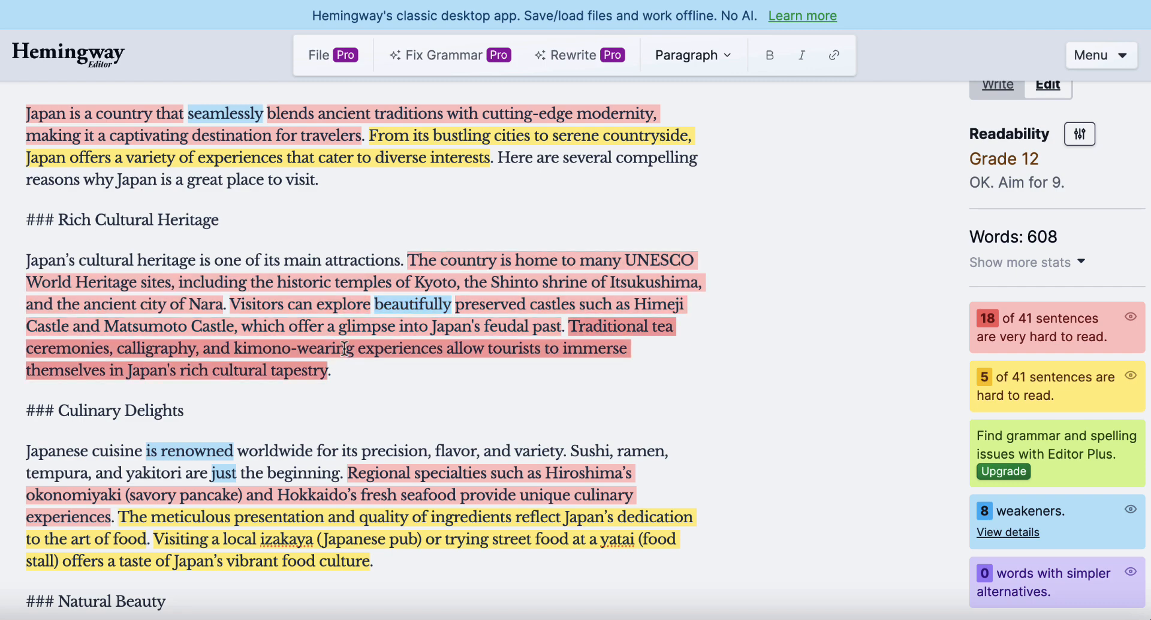
- Copy the entire article and paste it into a blank document in the Plus Plan version of Hemingway Editor
scroll(252, 297, down, 8)
scroll(344, 349, down, 9)
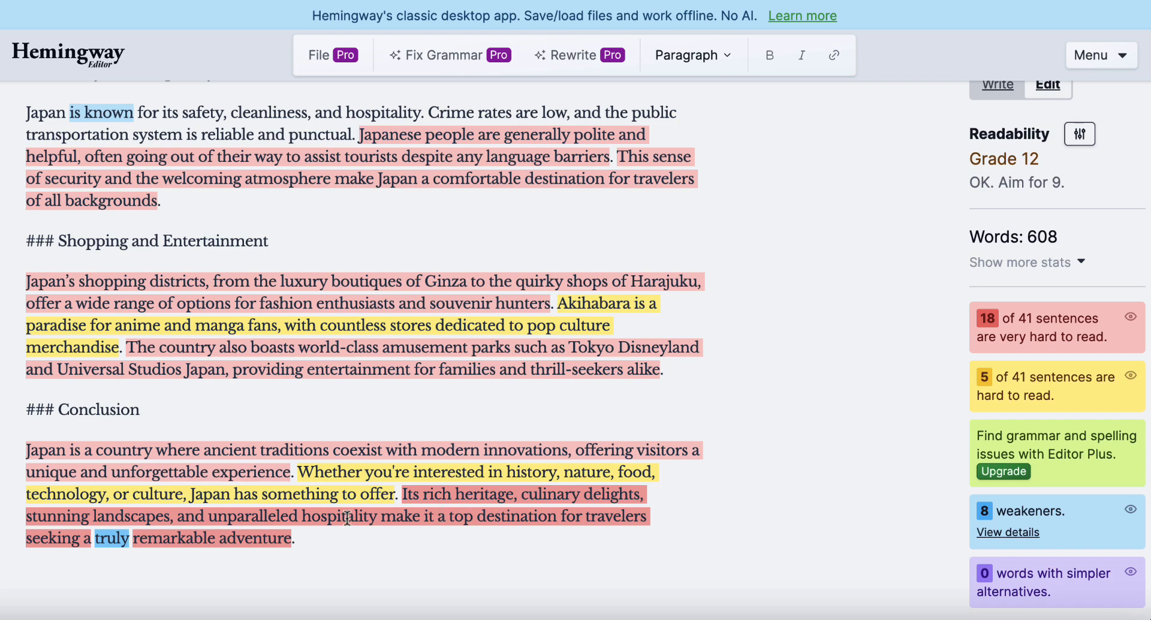
drag(299, 538, 28, 114)
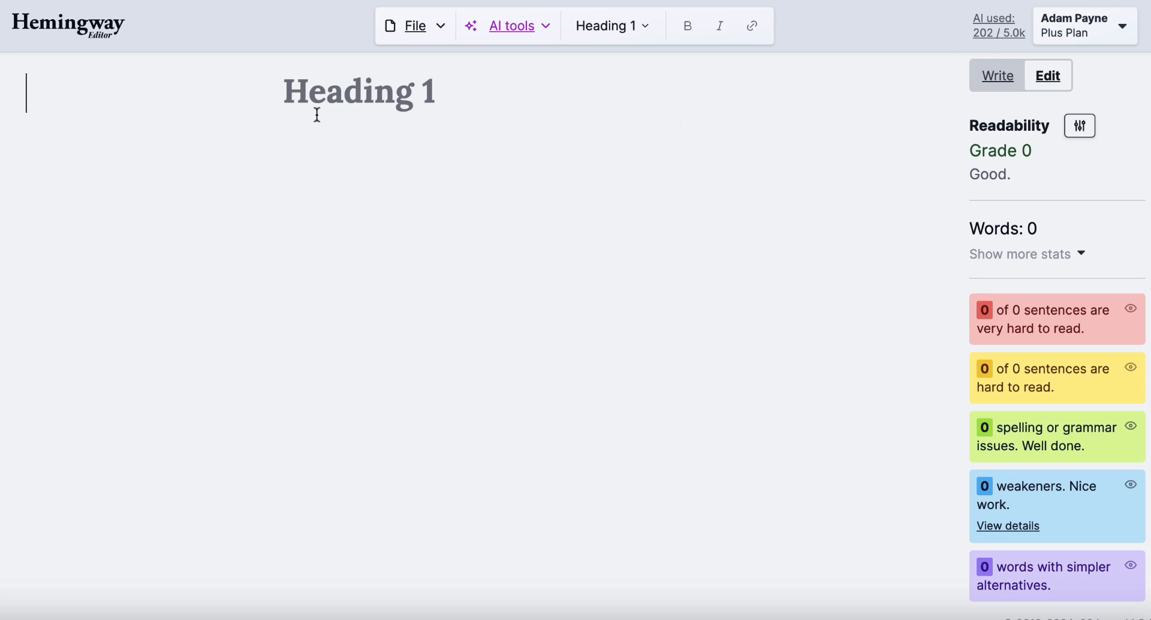
key(ctrl+v)
scroll(317, 114, up, 20)
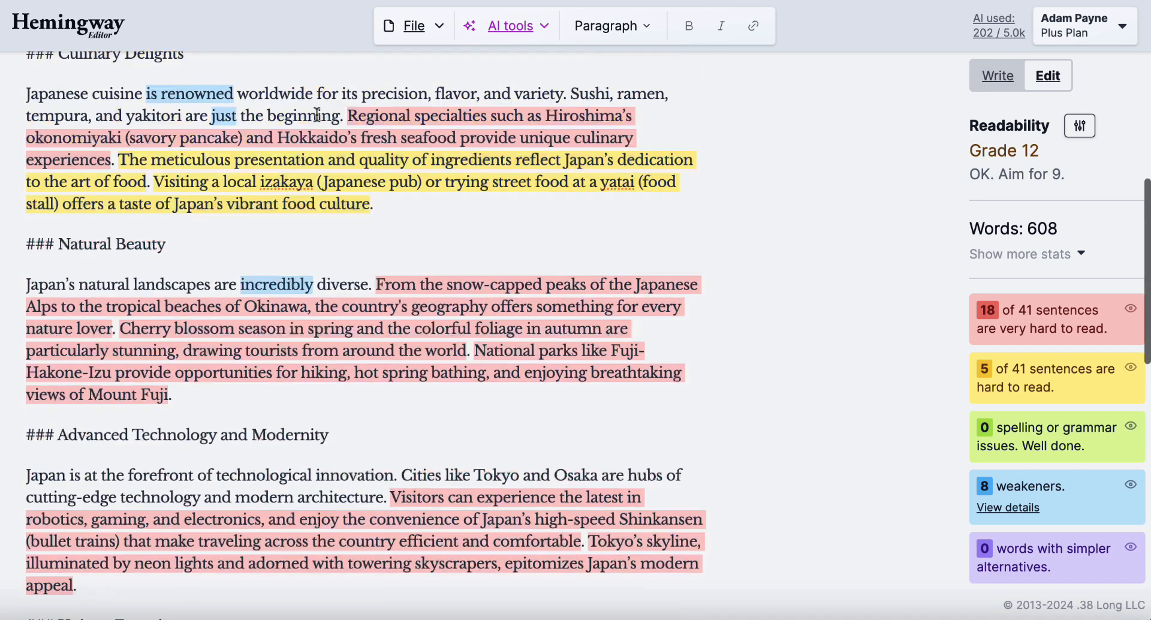
- Change the article's opening paragraph from Heading 1 to Paragraph style
scroll(317, 113, down, 1)
drag(235, 384, 25, 111)
click(641, 26)
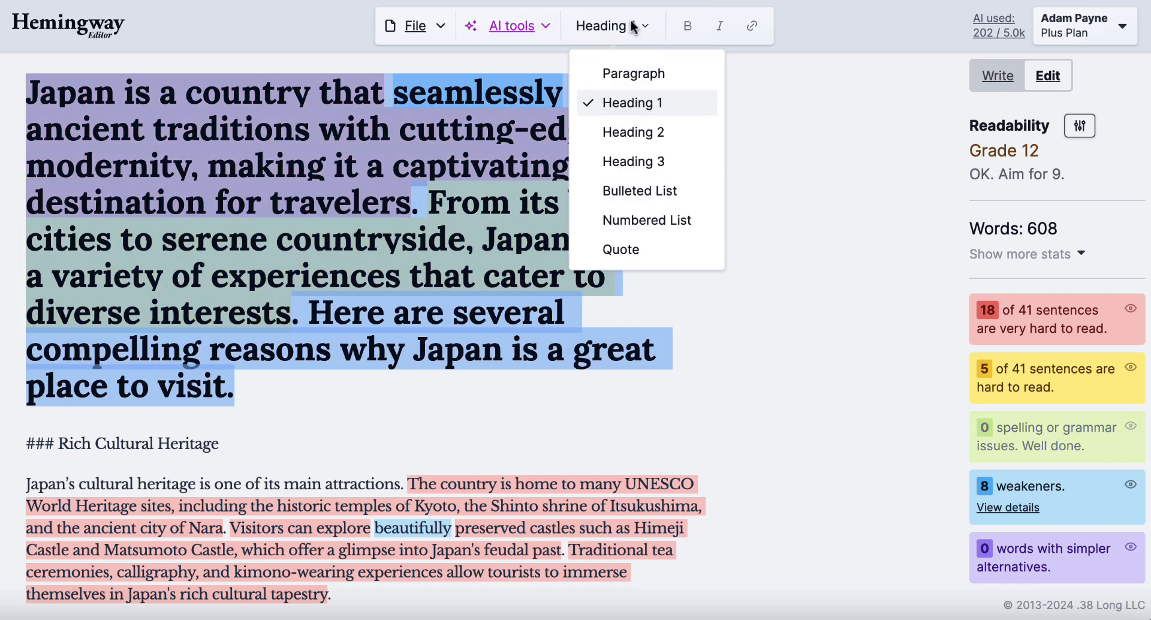
click(632, 73)
click(660, 190)
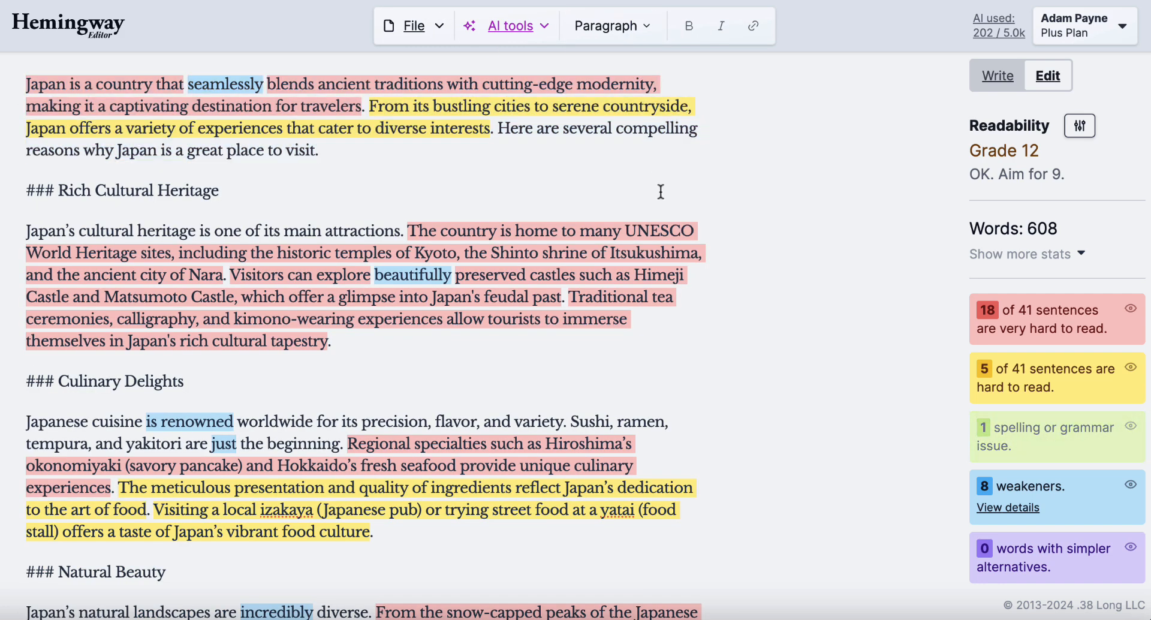
- Simplify the article's first sentence with the AI fix, requesting another suggestion and applying the second version
click(323, 84)
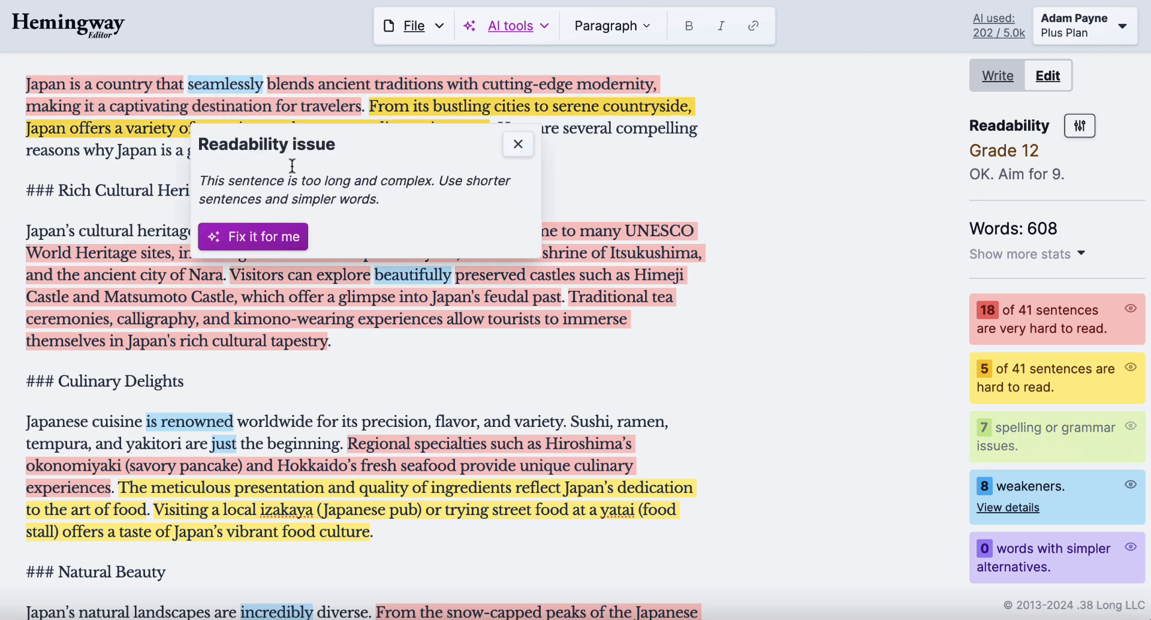
click(267, 243)
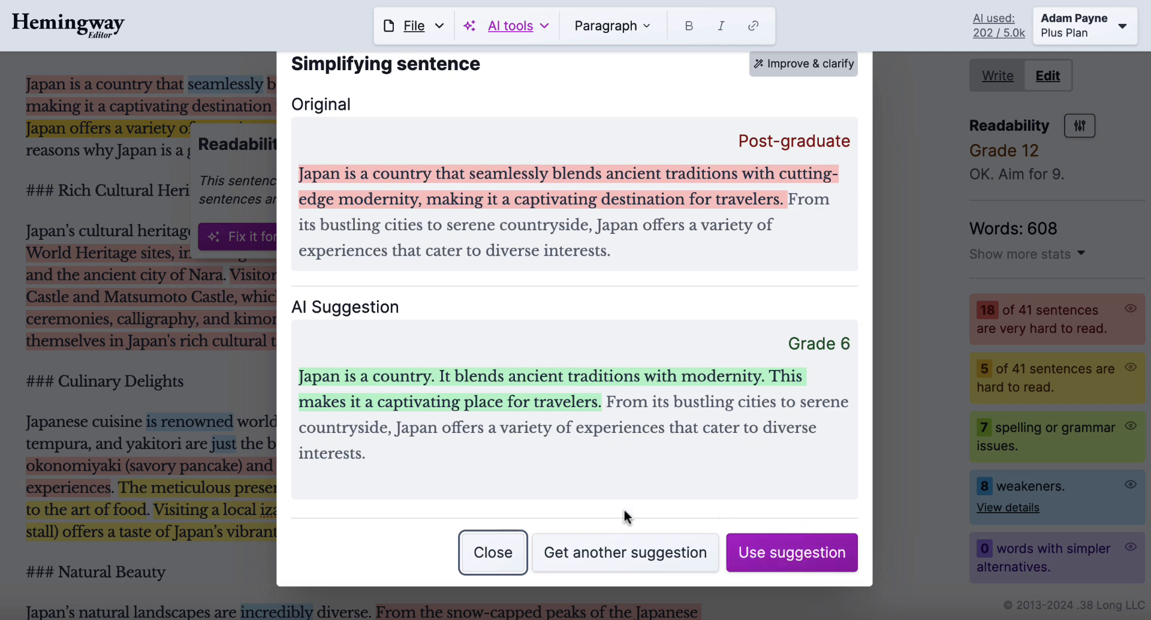
click(613, 551)
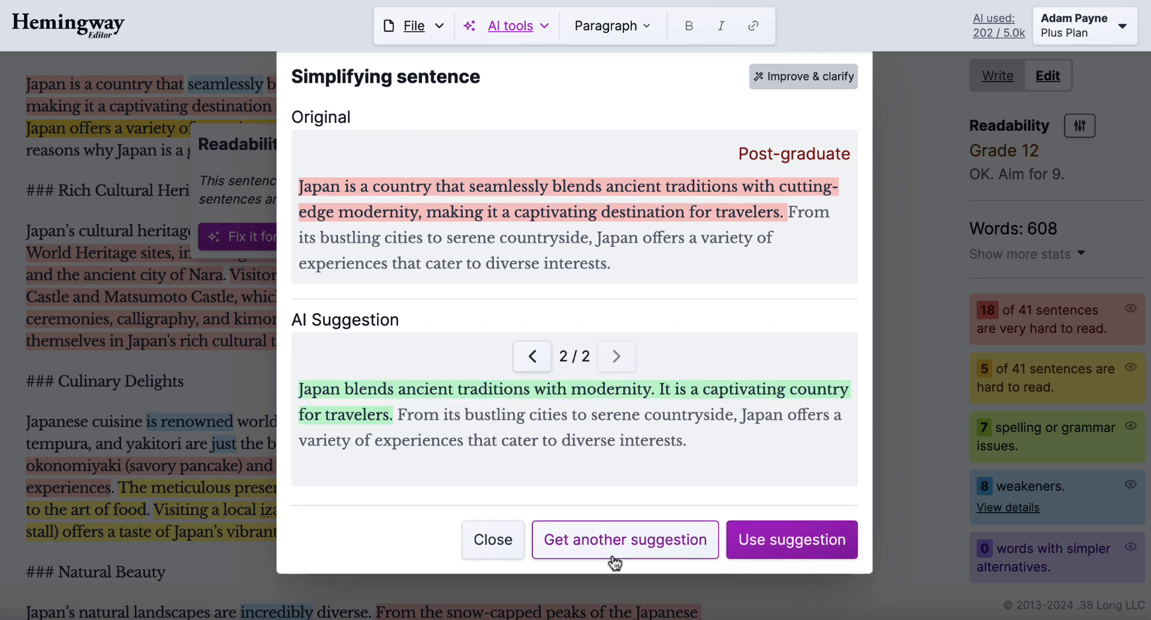
click(798, 543)
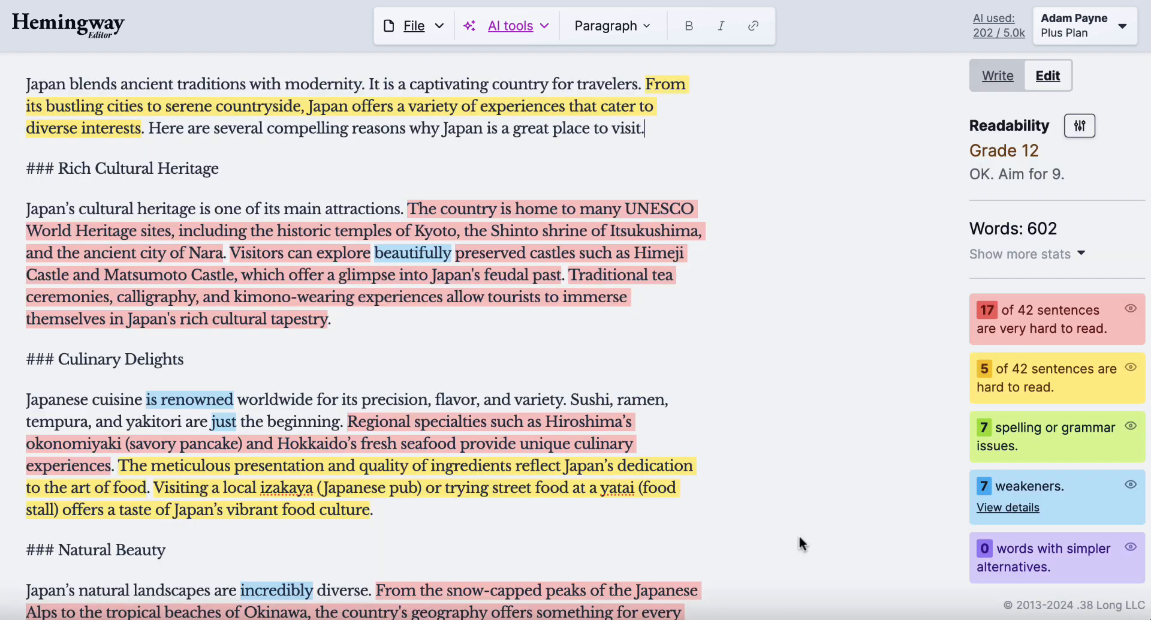
- Simplify the sentence about beautifully preserved castles in the Rich Cultural Heritage section by applying the AI suggestion
click(535, 253)
click(293, 408)
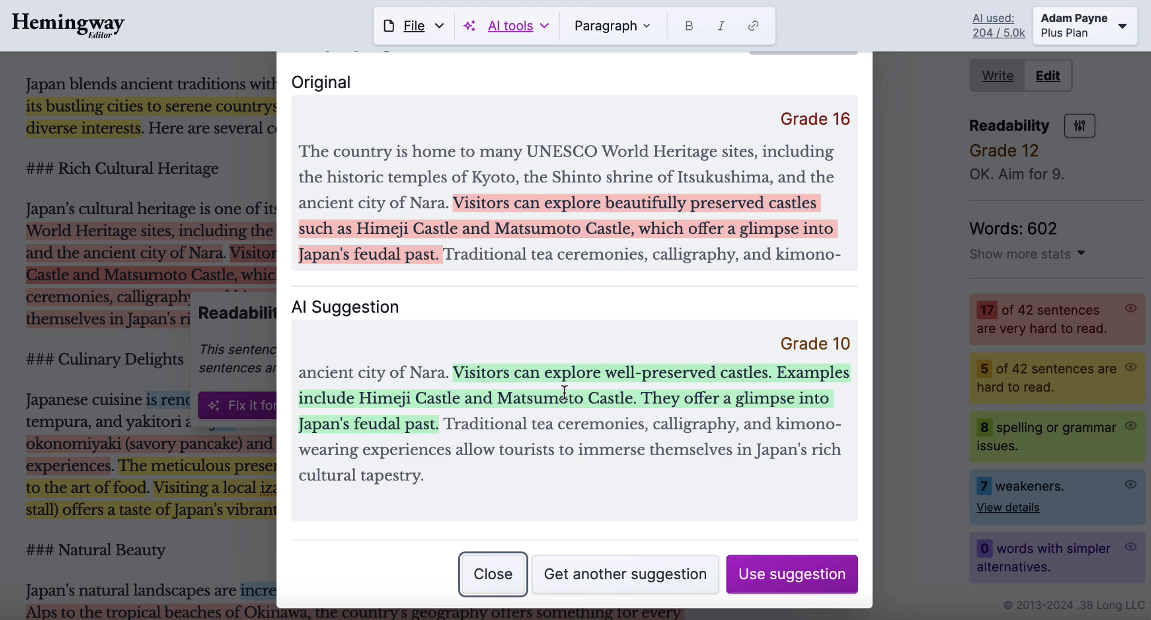
click(789, 575)
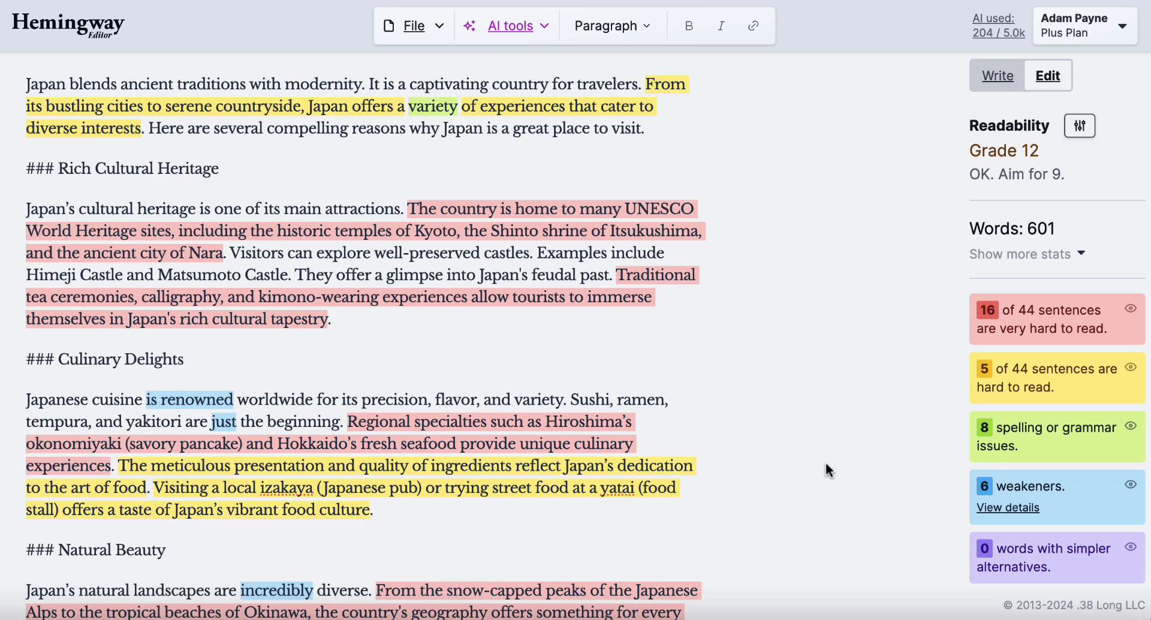
- Convert the passive "is renowned" sentence in the Culinary Delights section to active voice using the AI suggestion
scroll(212, 352, down, 2)
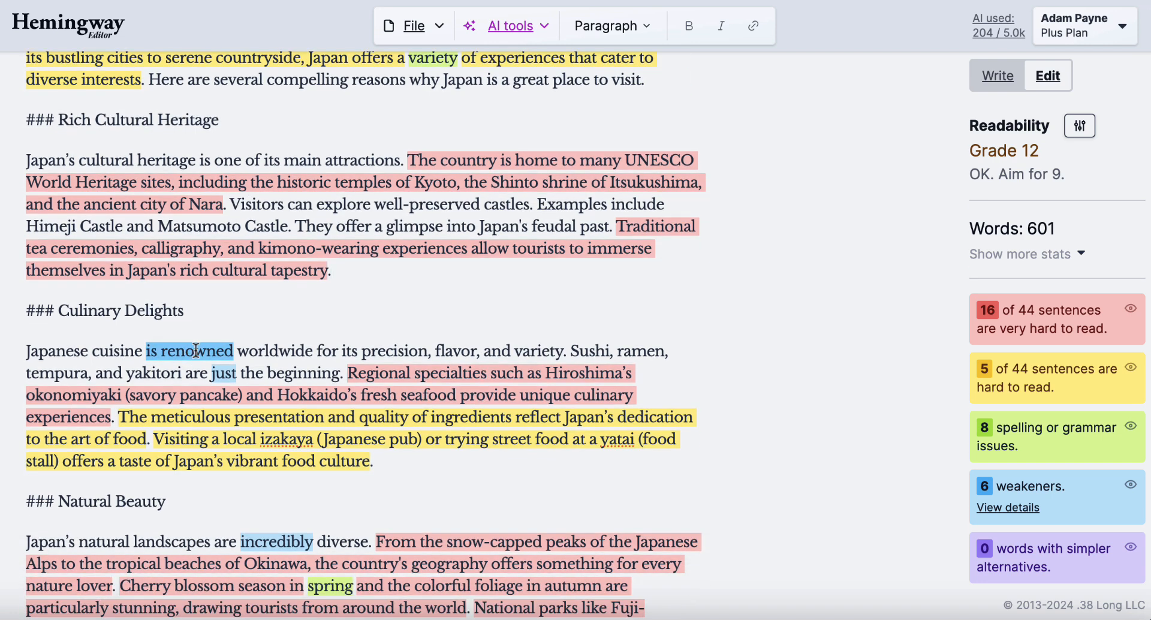
mouse_move(196, 350)
click(89, 481)
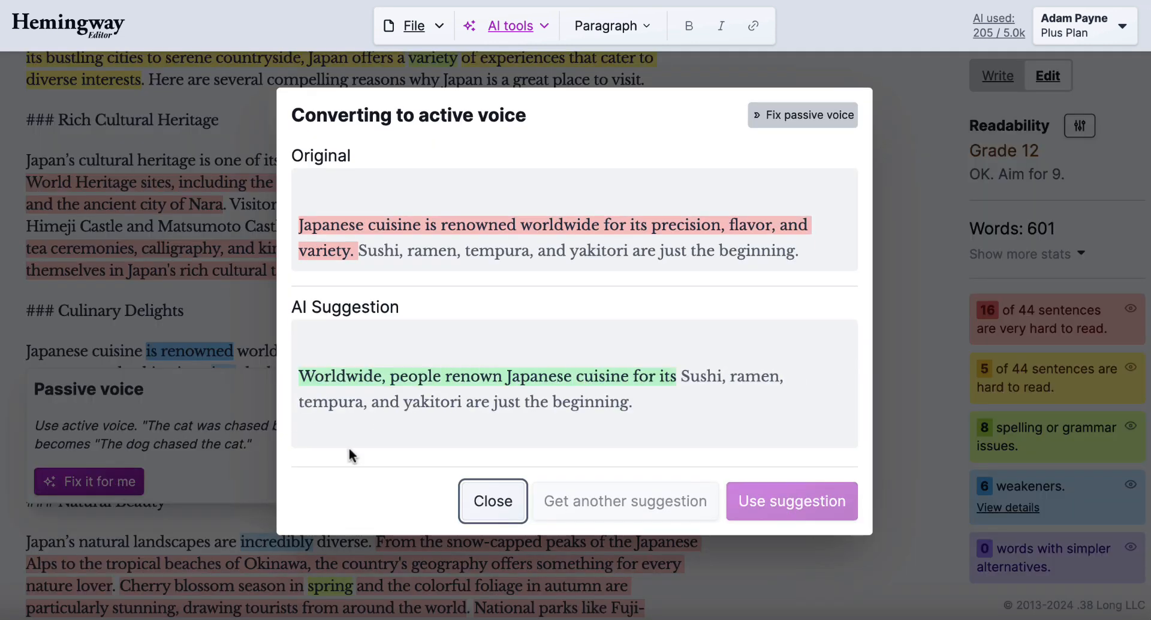
click(803, 517)
- Simplify the sentence about national parks like Fuji-Hakone-Izu in the Natural Beauty section by applying the AI suggestion
scroll(716, 408, down, 6)
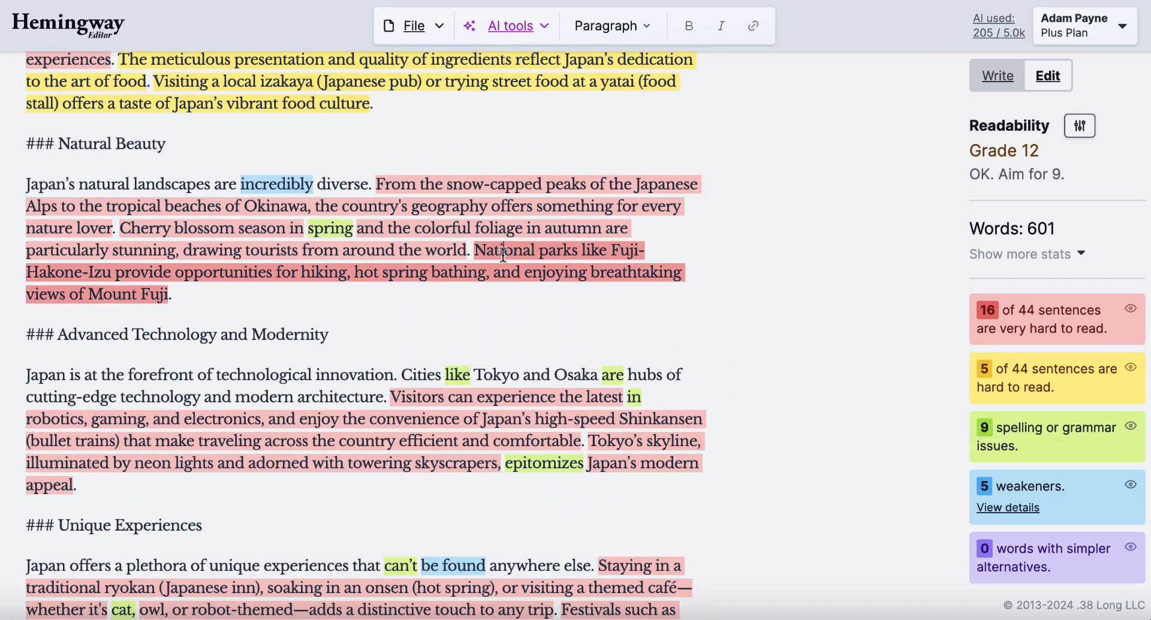
click(502, 251)
click(263, 429)
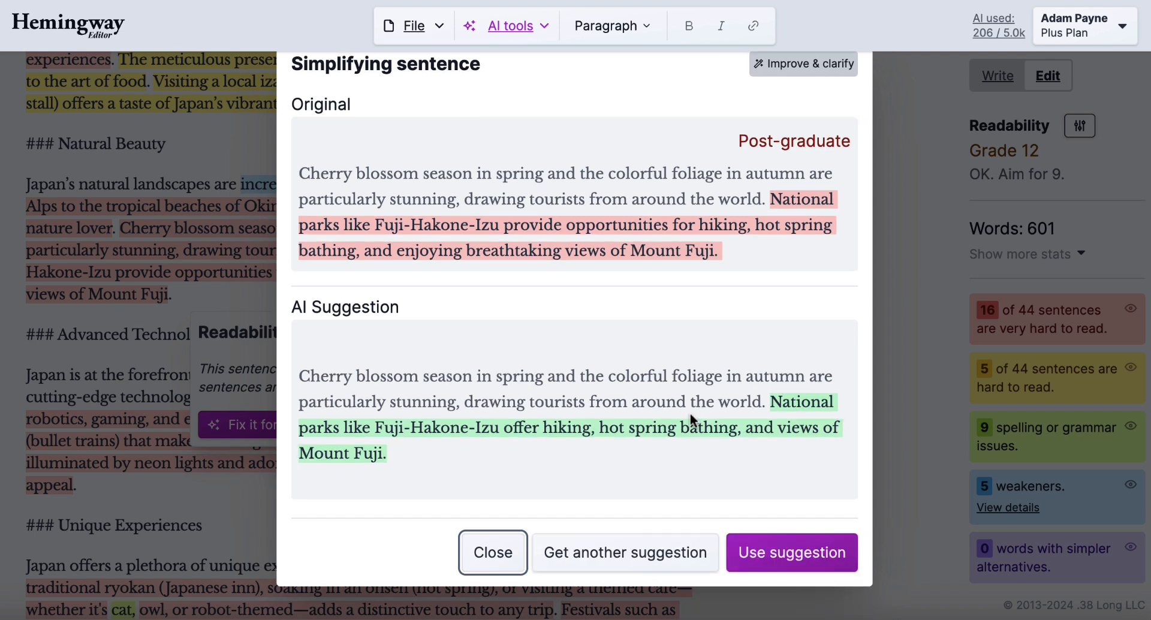
click(833, 560)
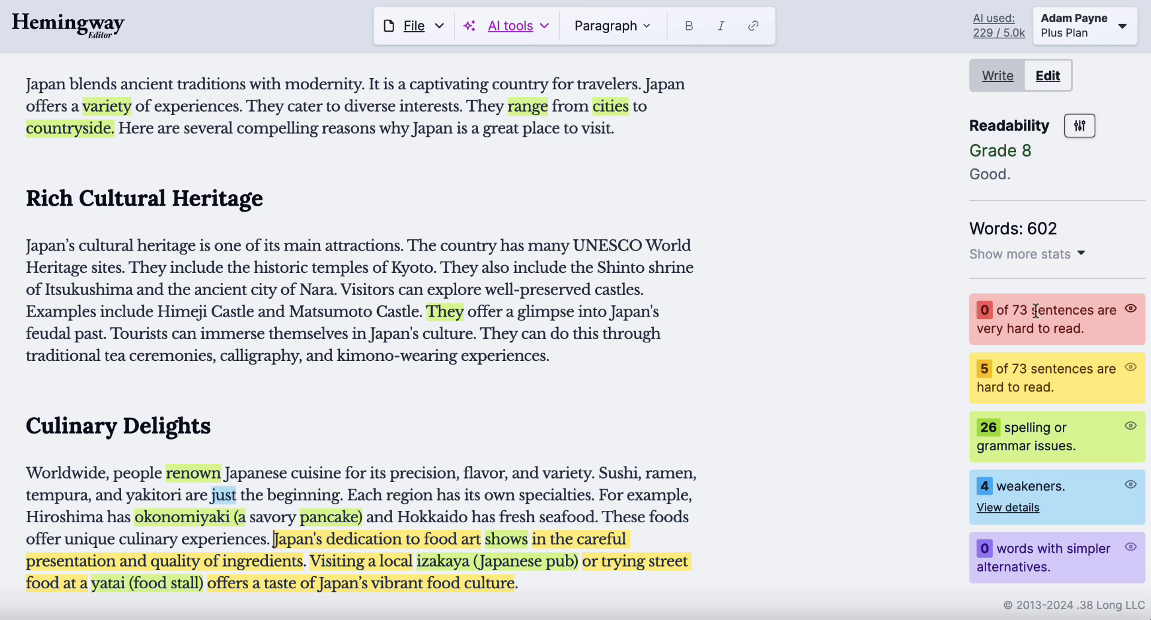
- Review the rewritten article from introduction to conclusion, examining the remaining readability and grammar highlights, including the one on "okonomiyaki"
scroll(862, 400, down, 3)
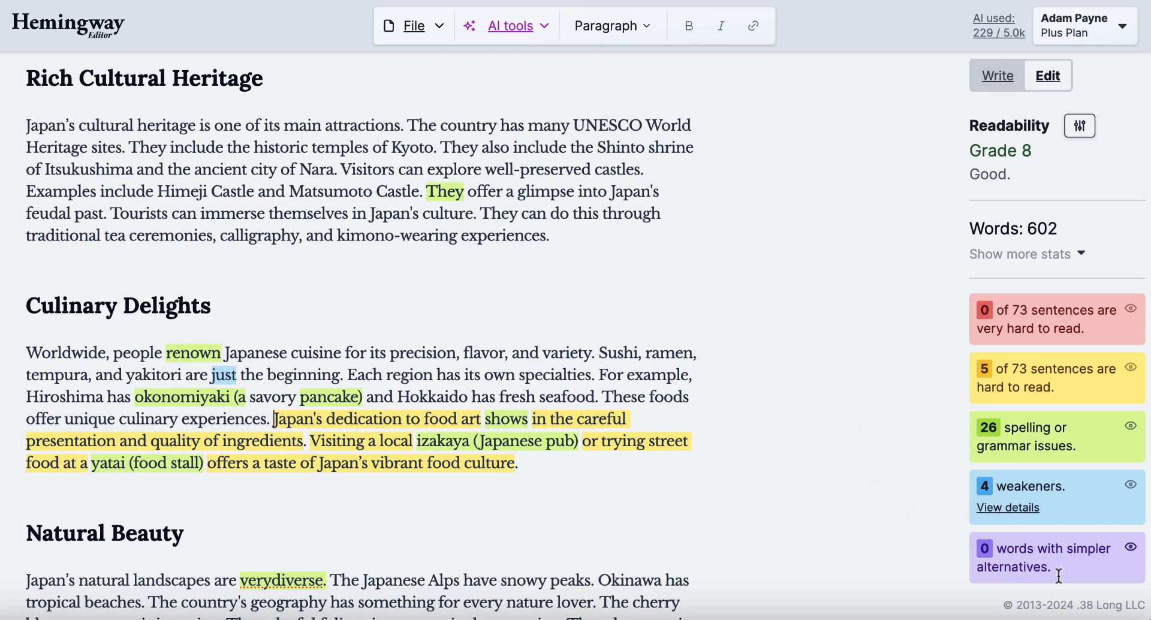
scroll(983, 556, up, 1)
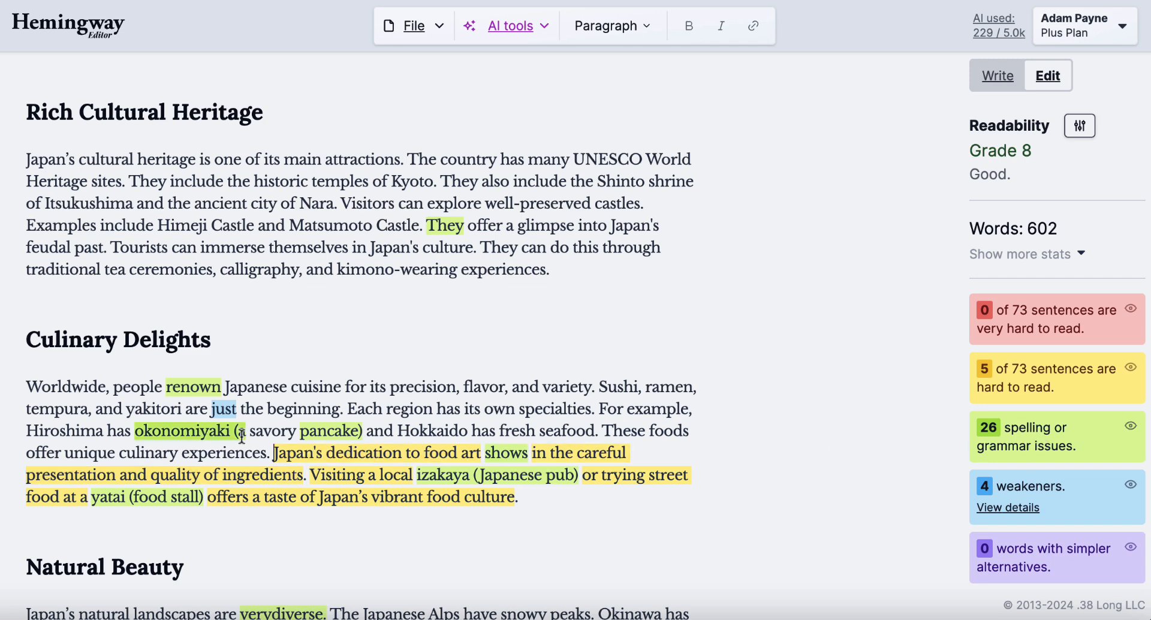
drag(233, 432, 132, 430)
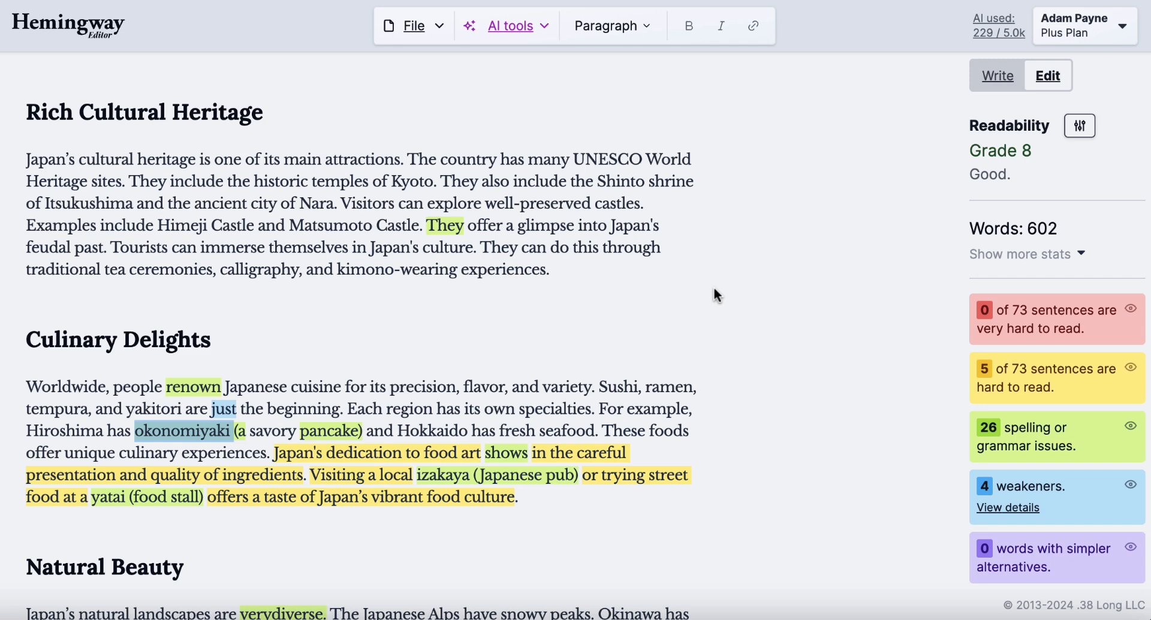
scroll(713, 287, up, 3)
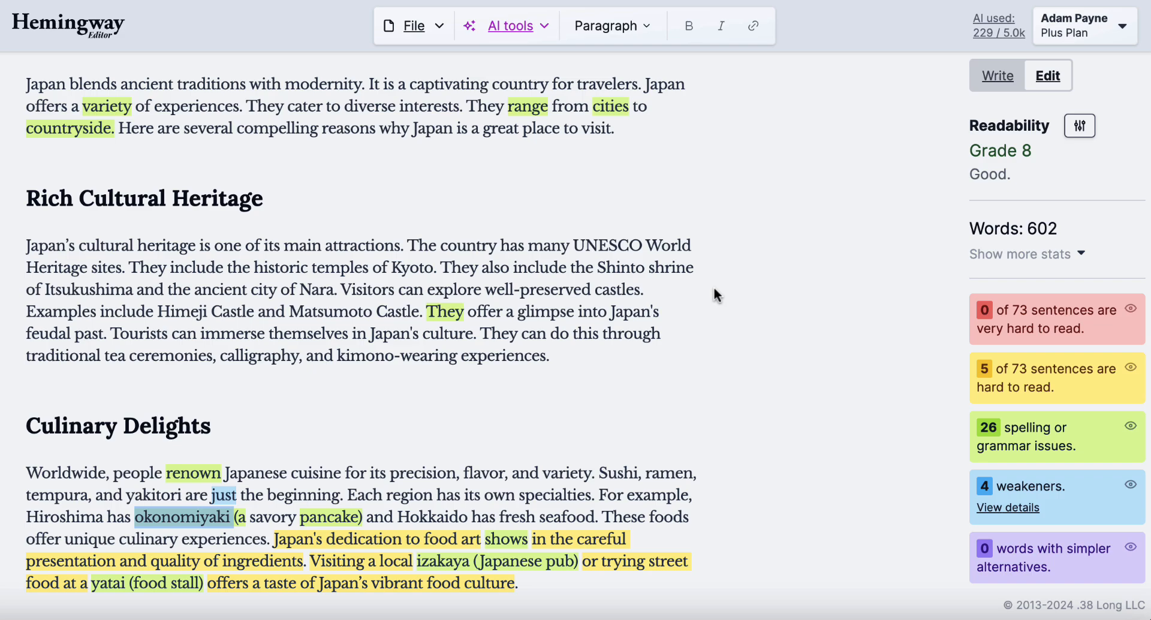
scroll(705, 393, down, 6)
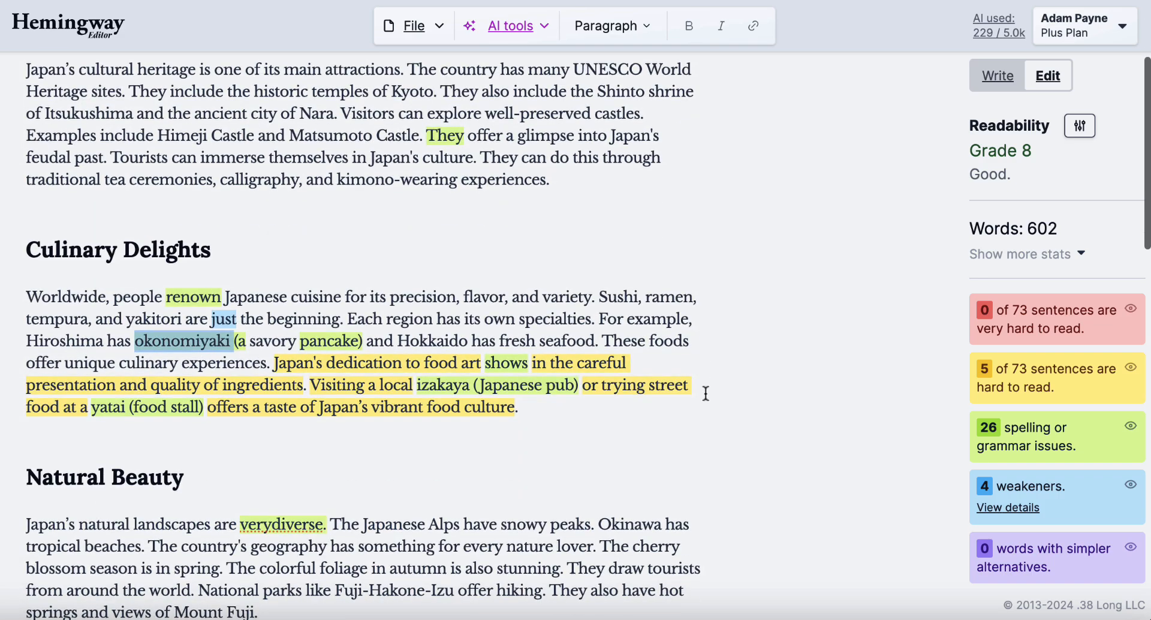
scroll(705, 392, down, 9)
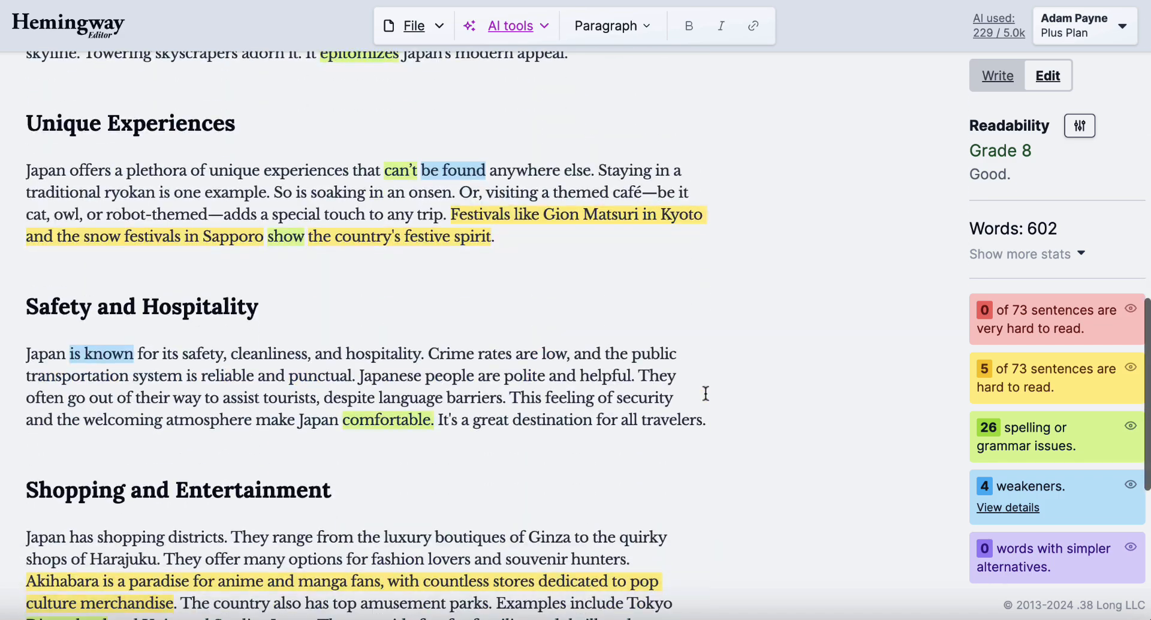
scroll(680, 416, down, 3)
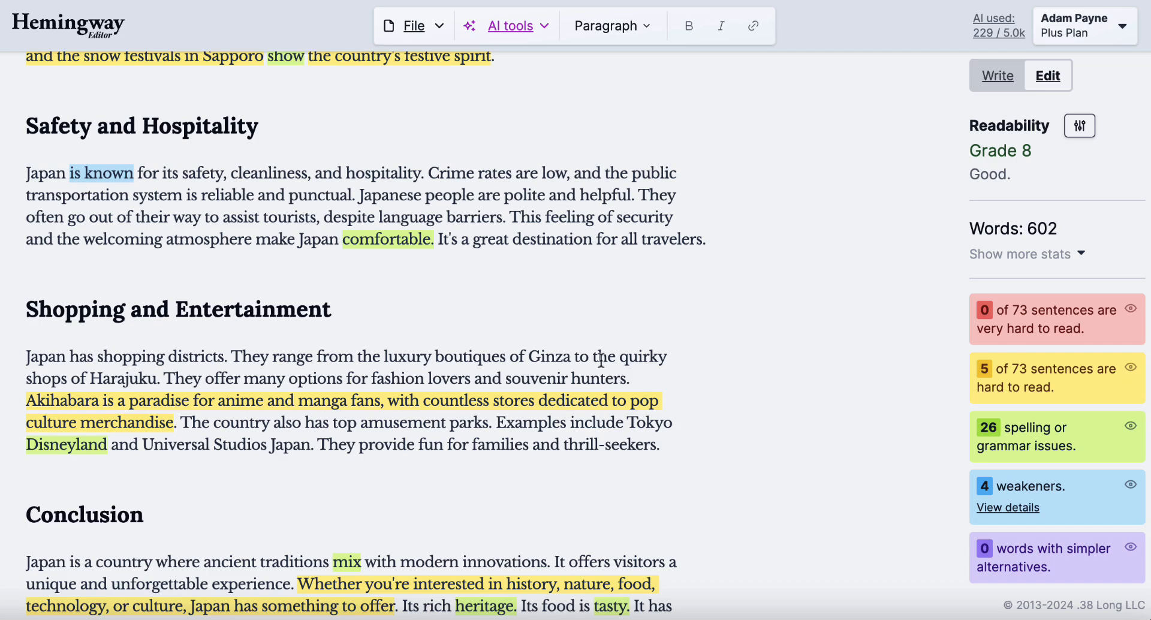
scroll(601, 360, up, 7)
scroll(601, 359, up, 13)
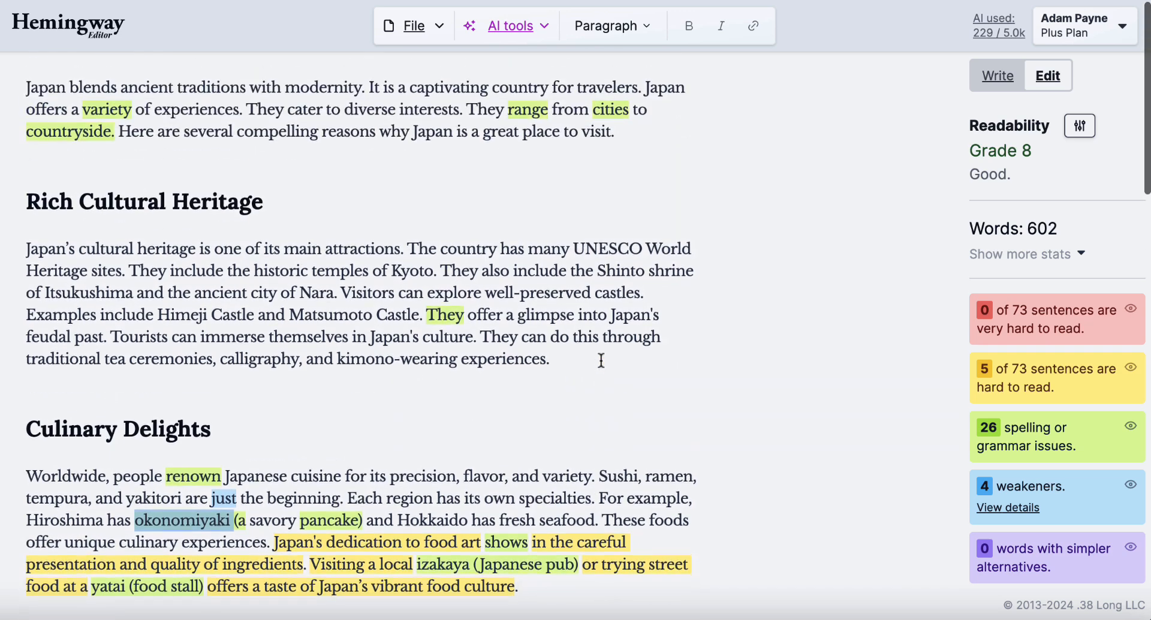